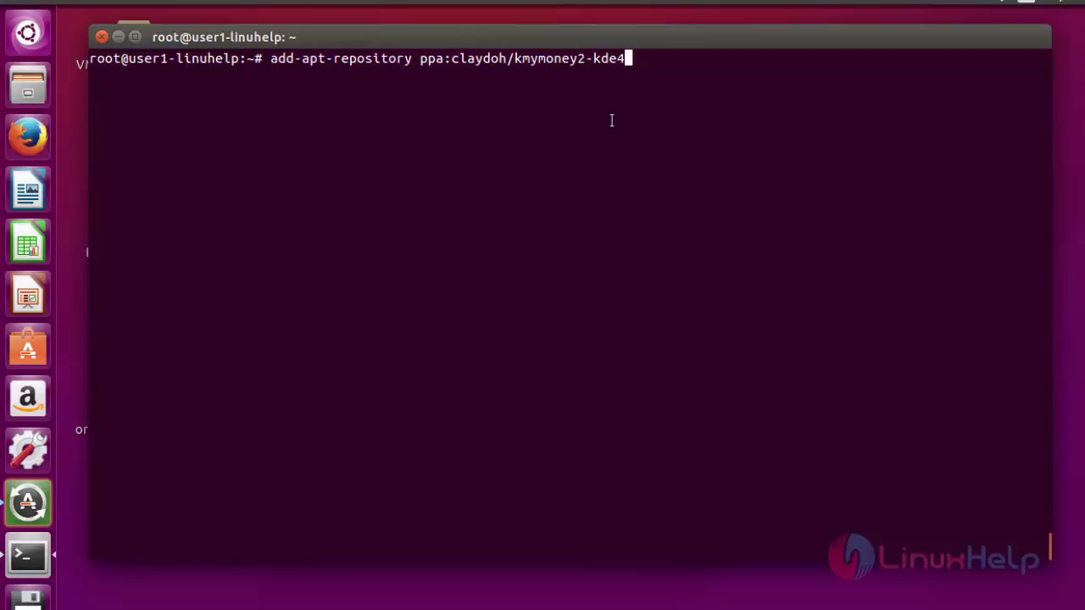
- Add the KMyMoney PPA with its signing key, then refresh package lists with apt-get update
{"action": "key", "text": "Return"}
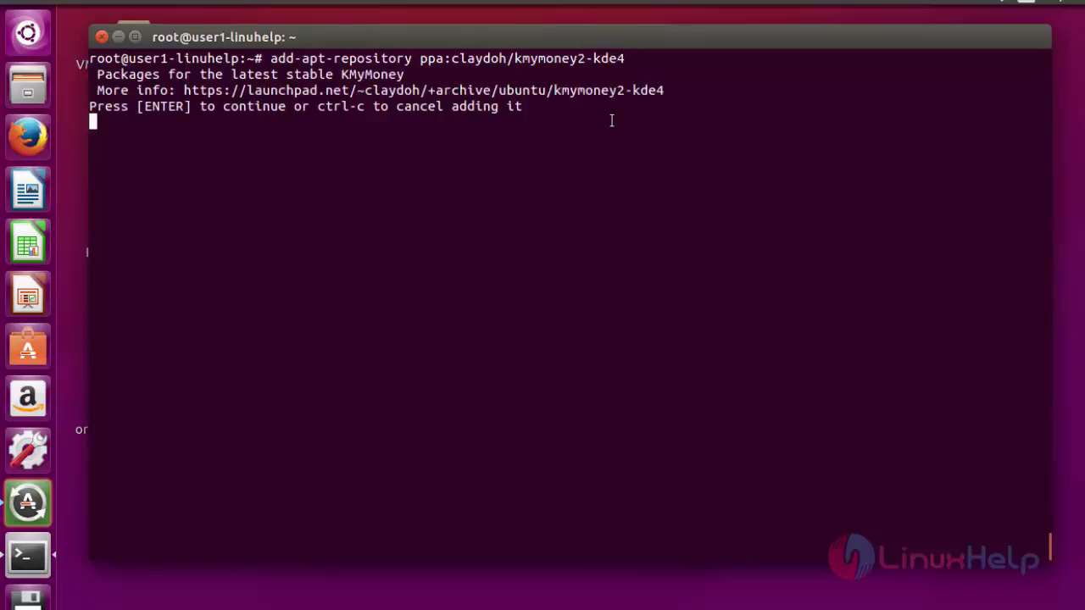
{"action": "key", "text": "Return"}
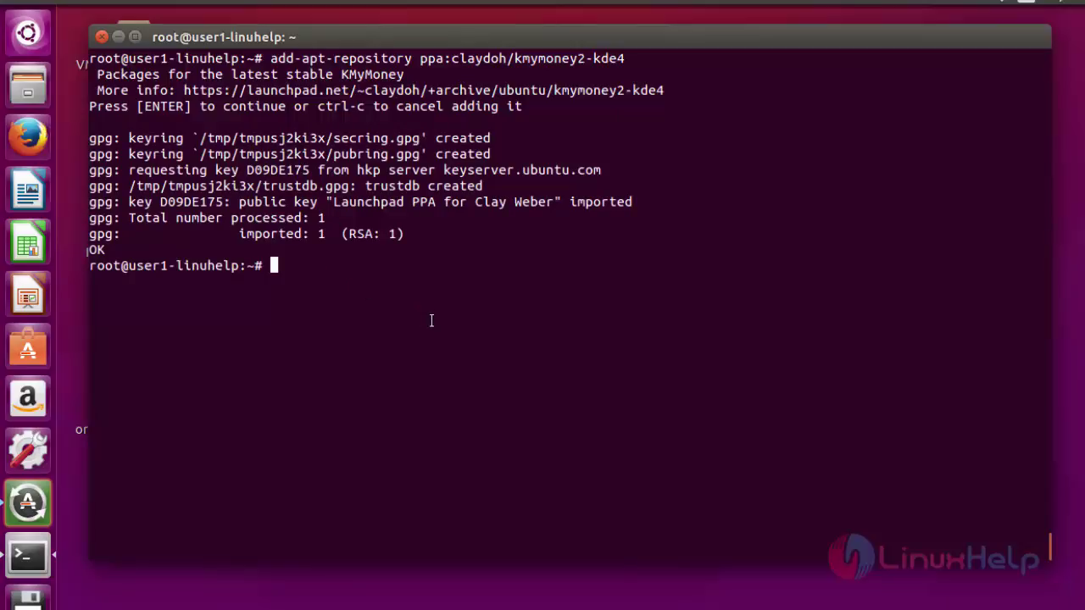
{"action": "key", "text": "ctrl+l"}
{"action": "type", "text": "a"}
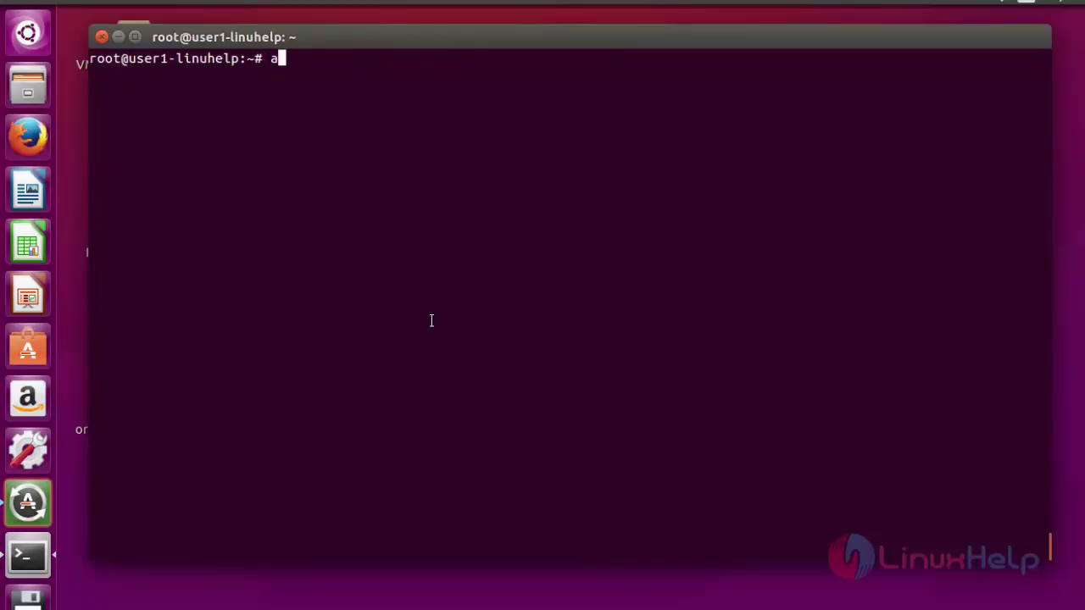
{"action": "type", "text": "pt-get update"}
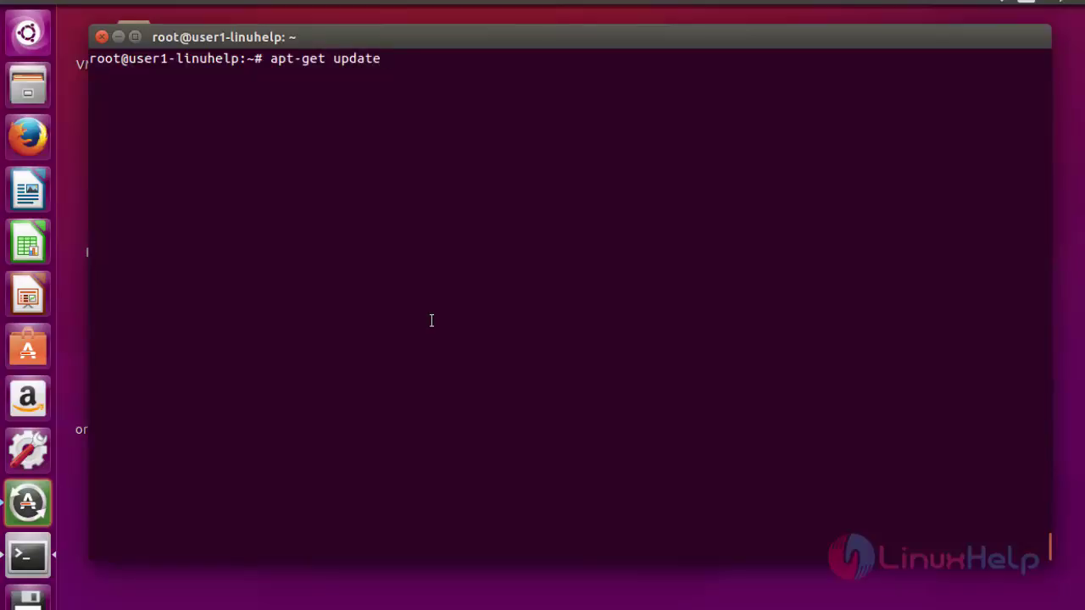
{"action": "key", "text": "Return"}
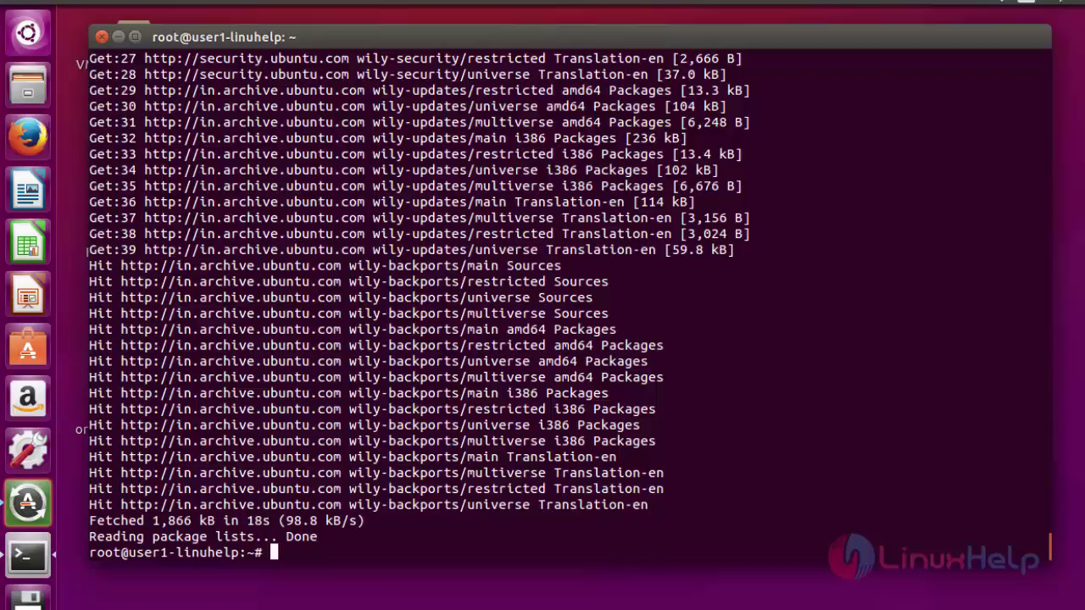
- Install kmymoney with apt-get, accepting the 184 new dependent packages, then clear the screen
{"action": "key", "text": "ctrl+l"}
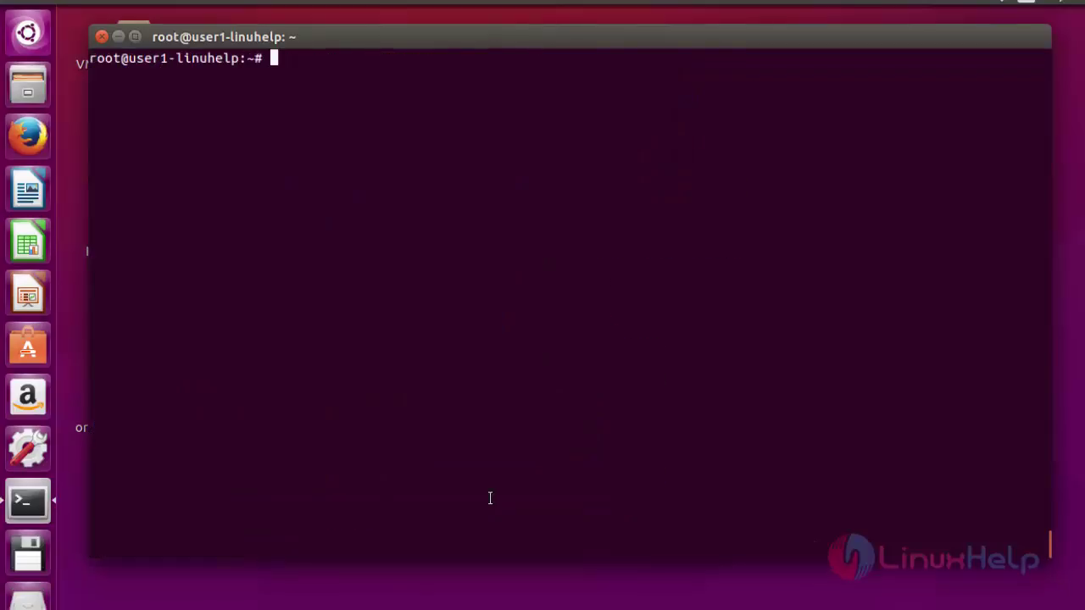
{"action": "type", "text": "apt-get in"}
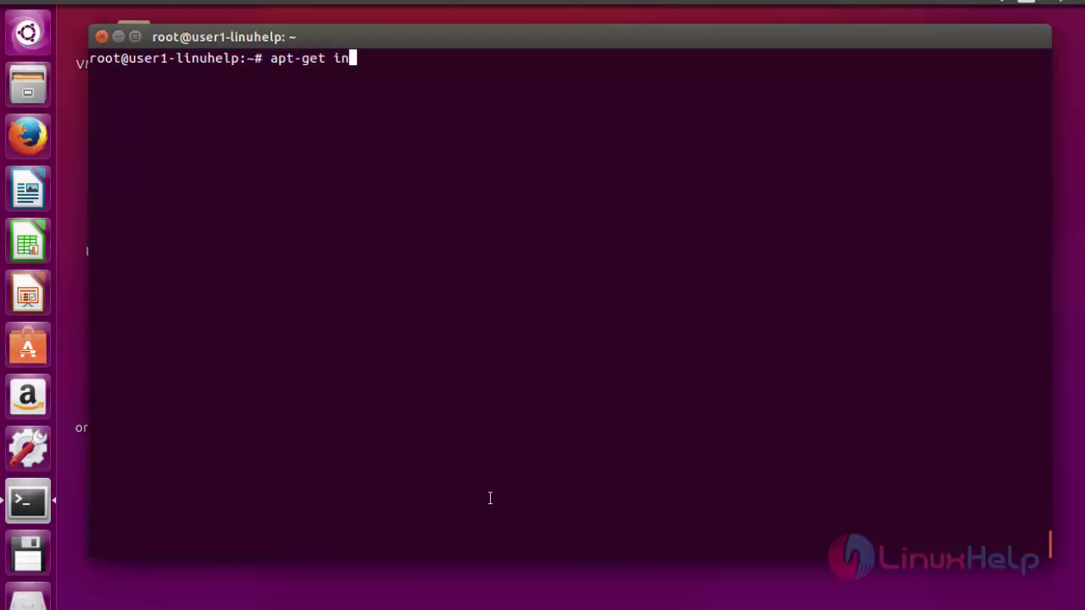
{"action": "type", "text": "stall kmymoney"}
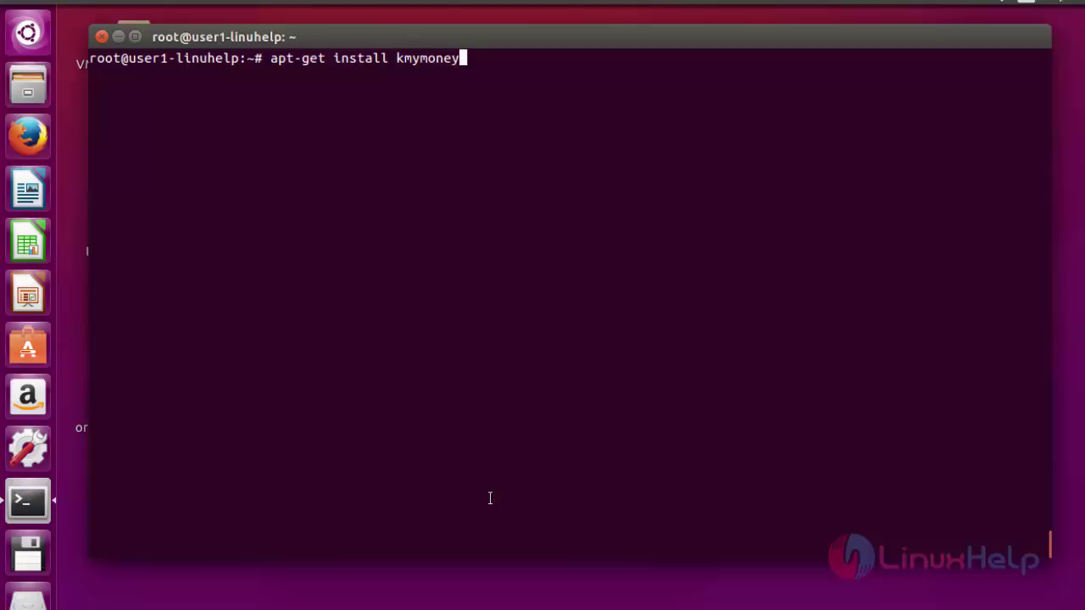
{"action": "key", "text": "Return"}
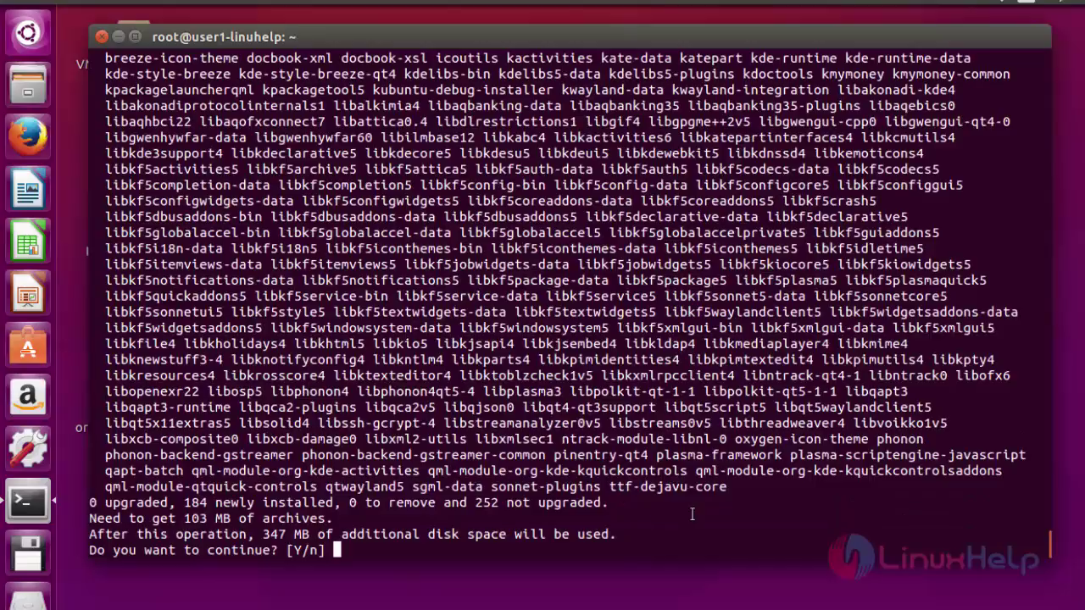
{"action": "type", "text": "y"}
{"action": "key", "text": "Return"}
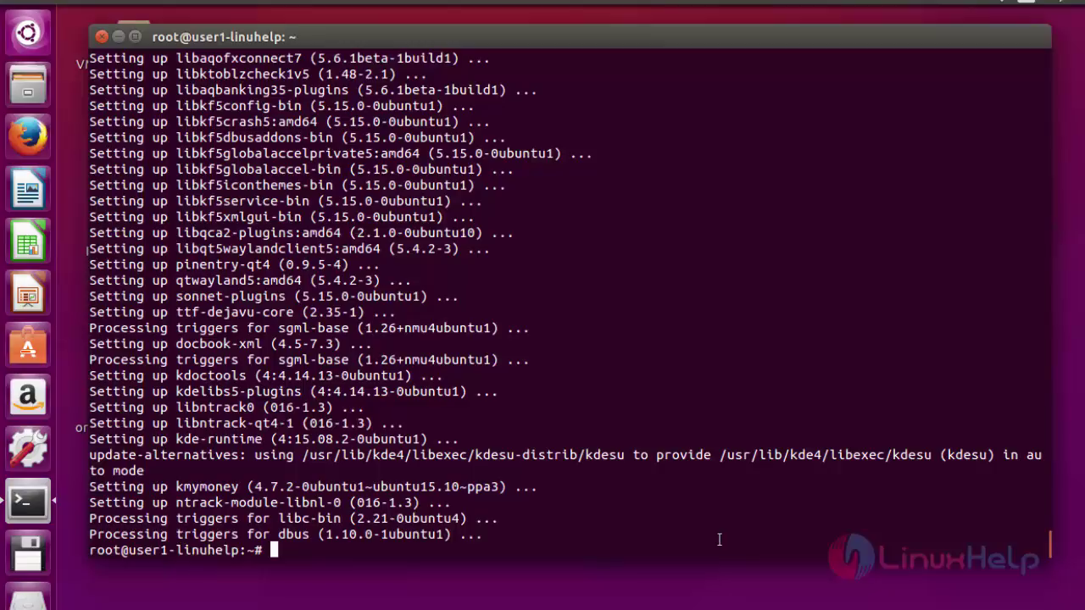
{"action": "key", "text": "ctrl+l"}
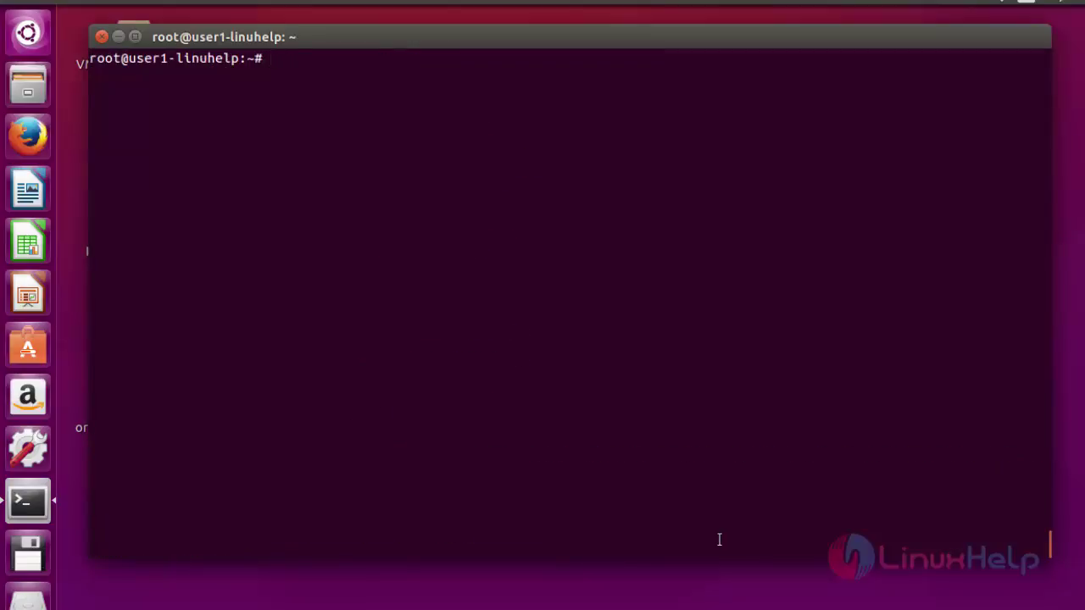
- Launch kmymoney from the terminal and cancel its New File Setup wizard
{"action": "type", "text": "kmymoney"}
{"action": "key", "text": "Return"}
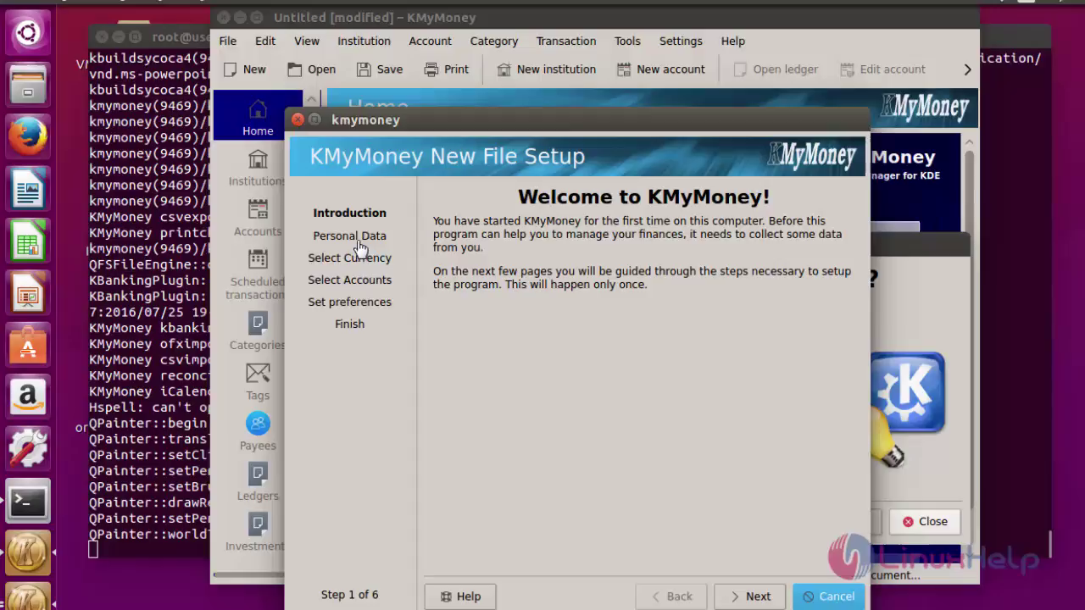
{"action": "left_click", "coordinate": [835, 598]}
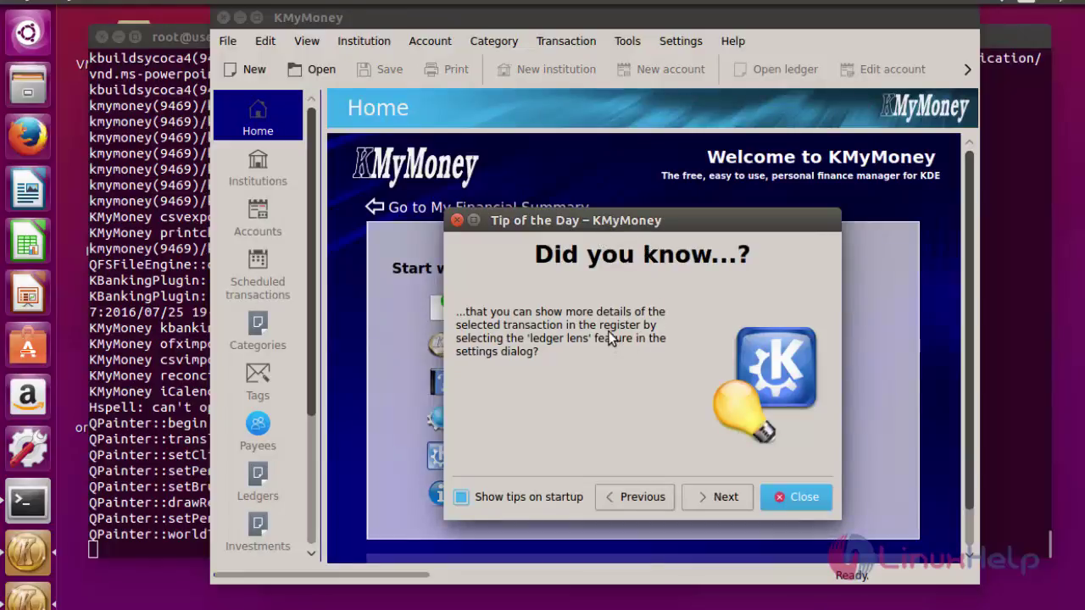
- Page through five more tips of the day, then close the Tip of the Day dialog
{"action": "left_click", "coordinate": [734, 503]}
{"action": "left_click", "coordinate": [734, 503]}
{"action": "left_click", "coordinate": [734, 503]}
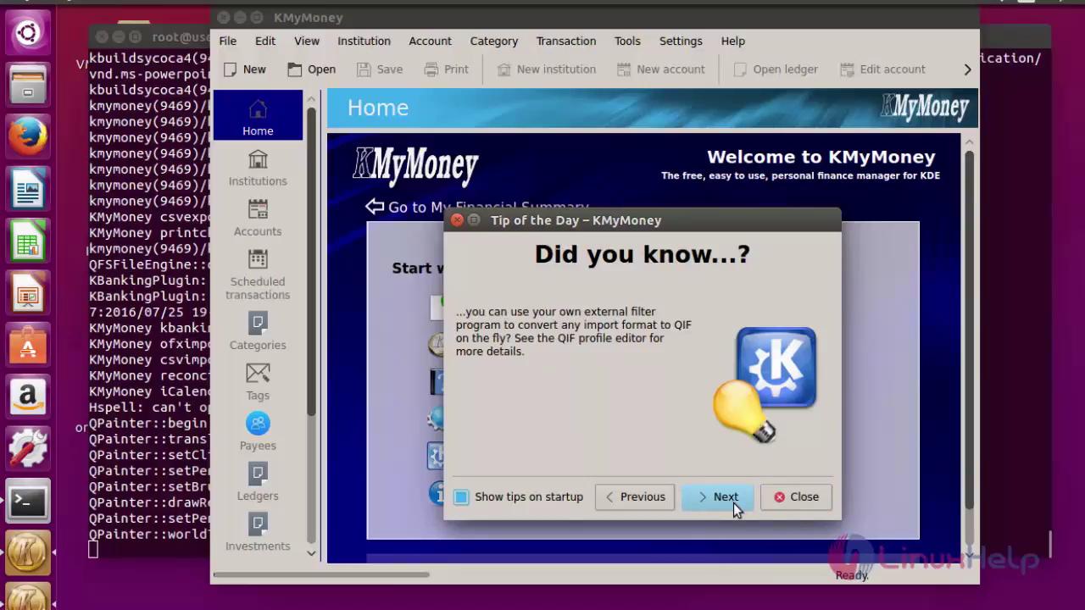
{"action": "left_click", "coordinate": [734, 498]}
{"action": "left_click", "coordinate": [733, 497]}
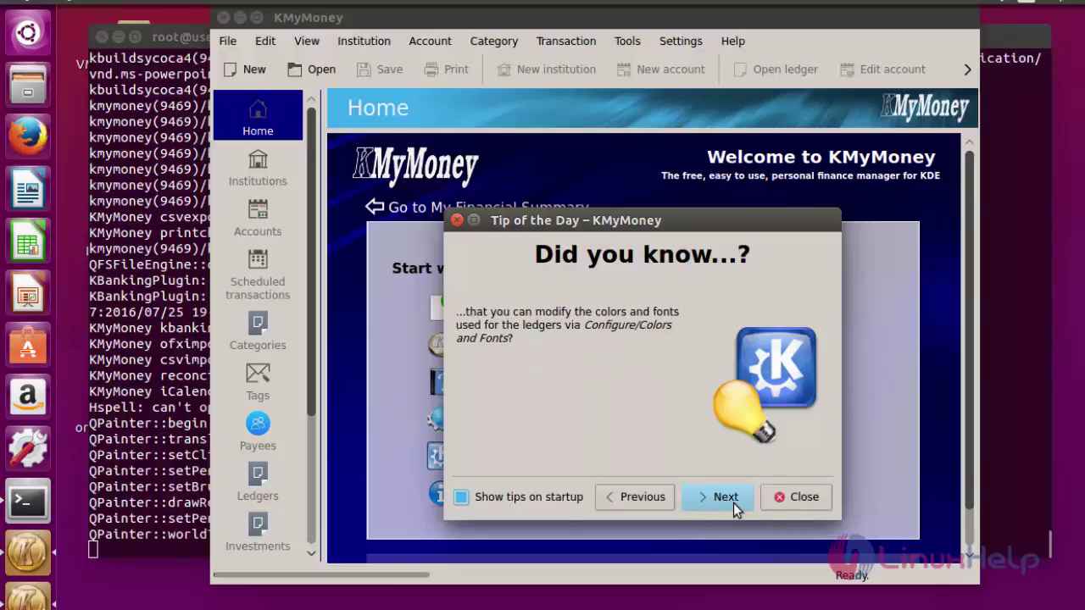
{"action": "left_click", "coordinate": [803, 502]}
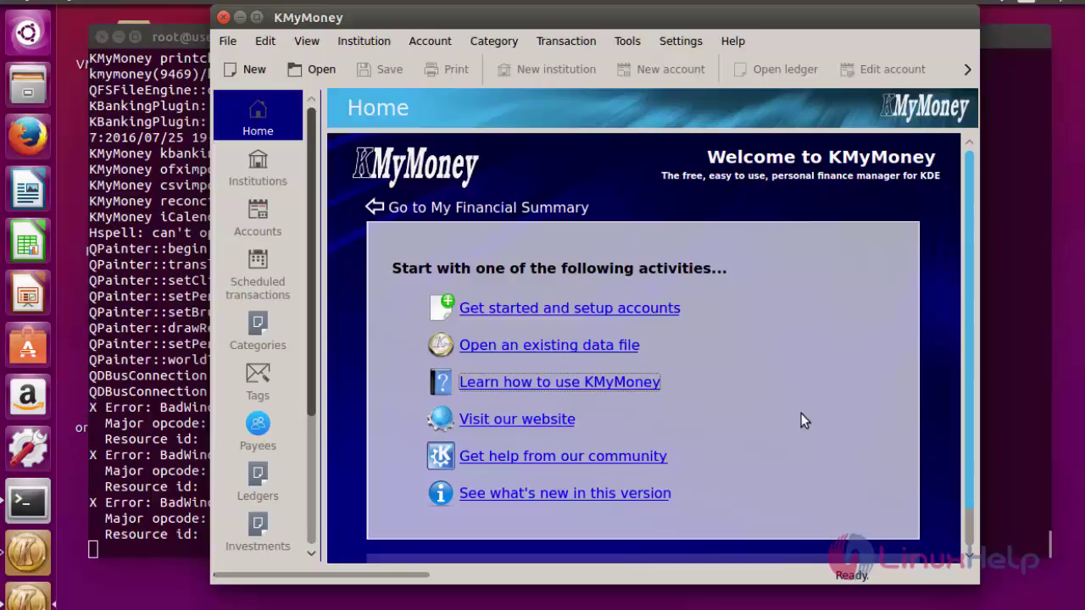
- Start a new file setup and choose Indian Rupee (INR) as the base currency
{"action": "left_click", "coordinate": [649, 311]}
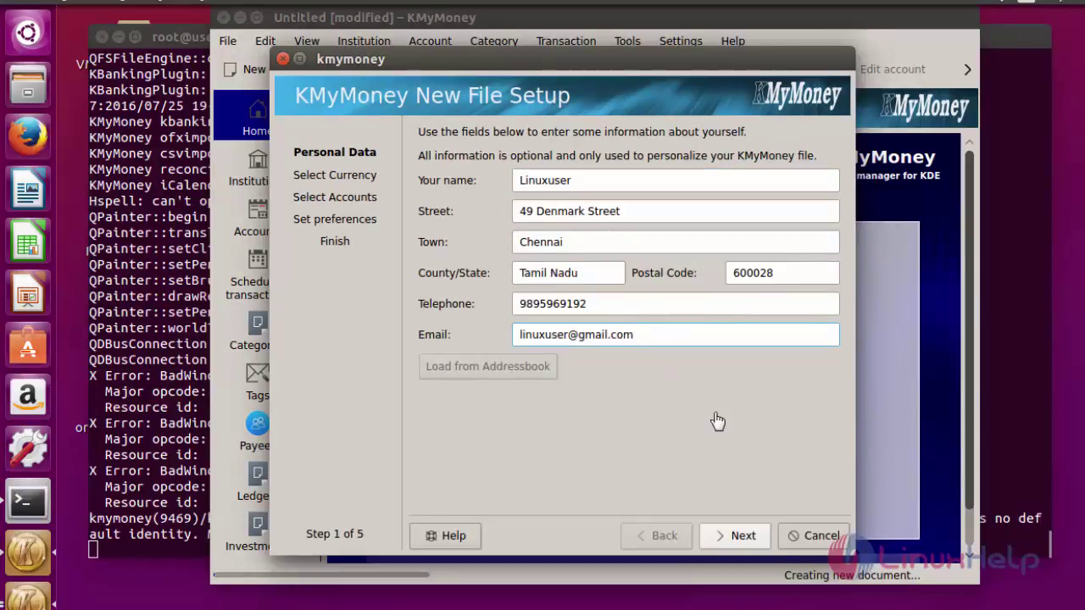
{"action": "left_click", "coordinate": [740, 540]}
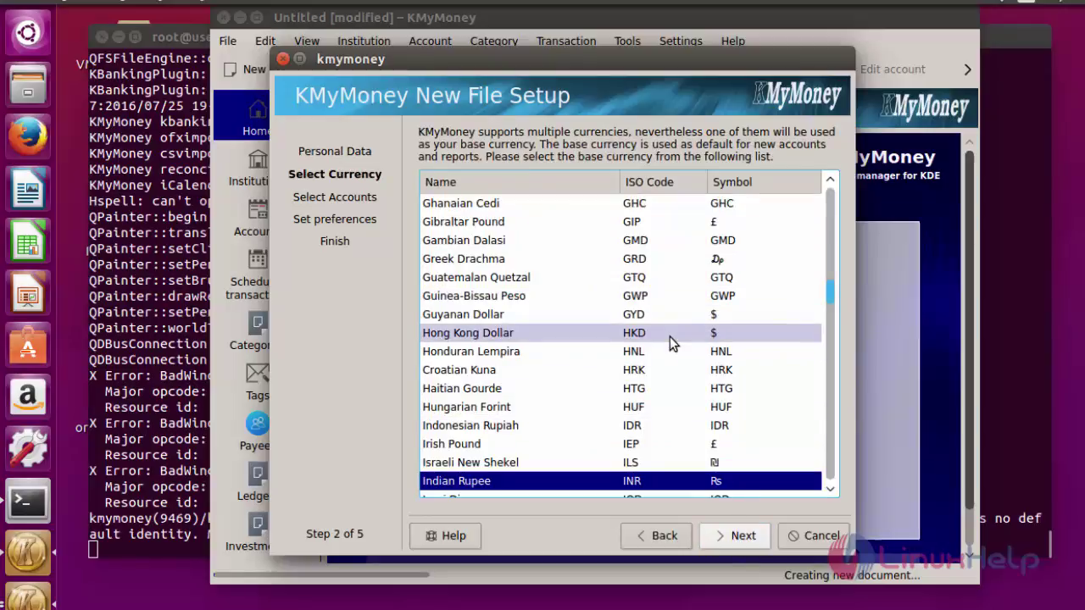
{"action": "scroll", "coordinate": [669, 337], "scroll_direction": "down", "scroll_amount": 1}
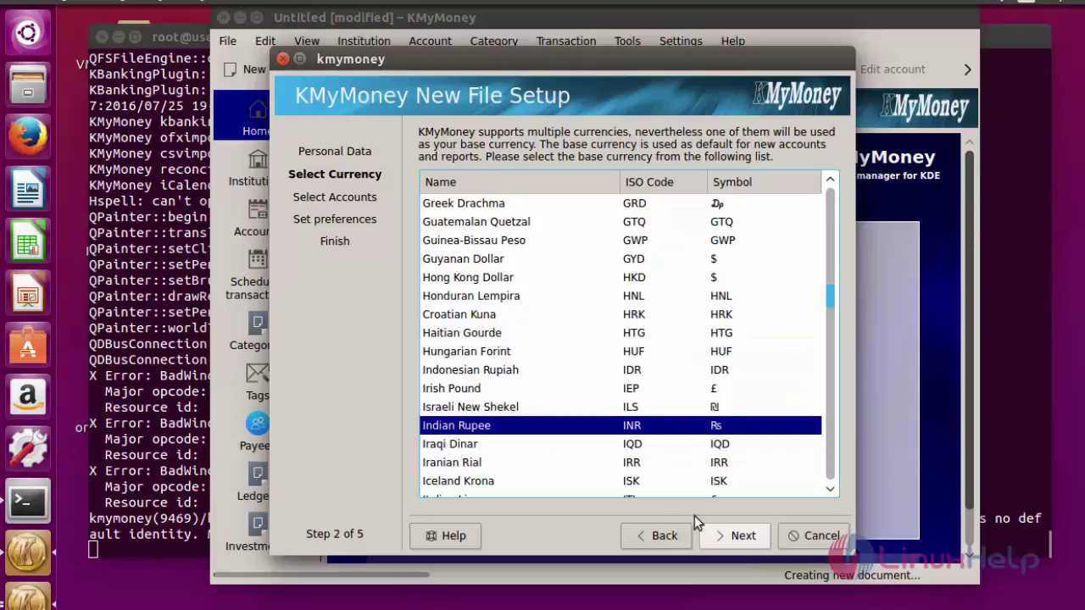
{"action": "left_click", "coordinate": [726, 539]}
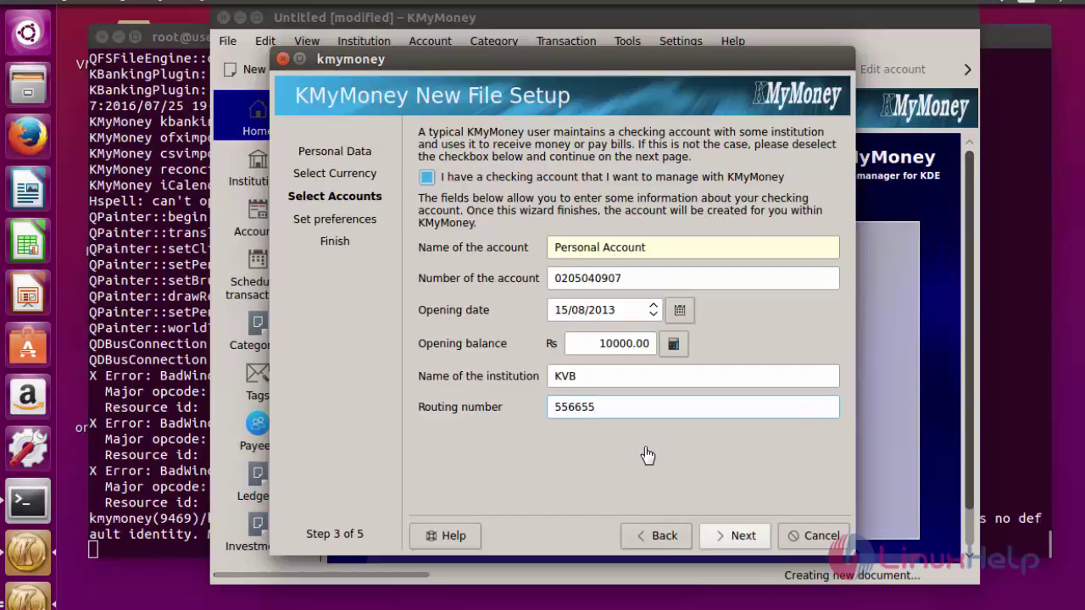
- Advance past the account pages, expanding Switzerland in the account types, to the page proposing /root/root.kmy
{"action": "left_click", "coordinate": [740, 536]}
{"action": "left_click", "coordinate": [741, 542]}
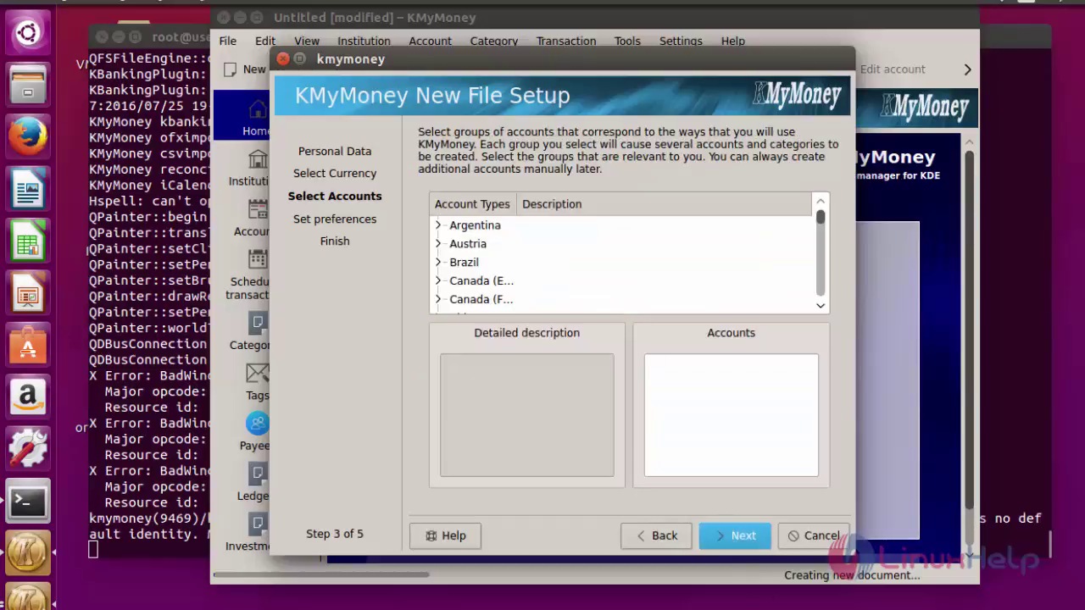
{"action": "scroll", "coordinate": [551, 273], "scroll_direction": "down", "scroll_amount": 1}
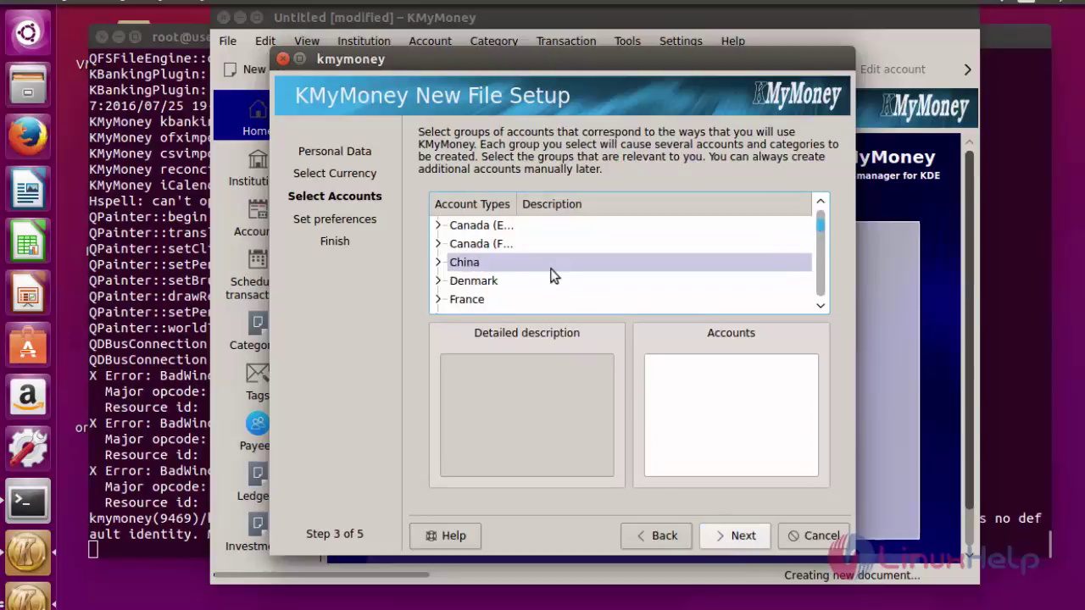
{"action": "scroll", "coordinate": [551, 273], "scroll_direction": "down", "scroll_amount": 4}
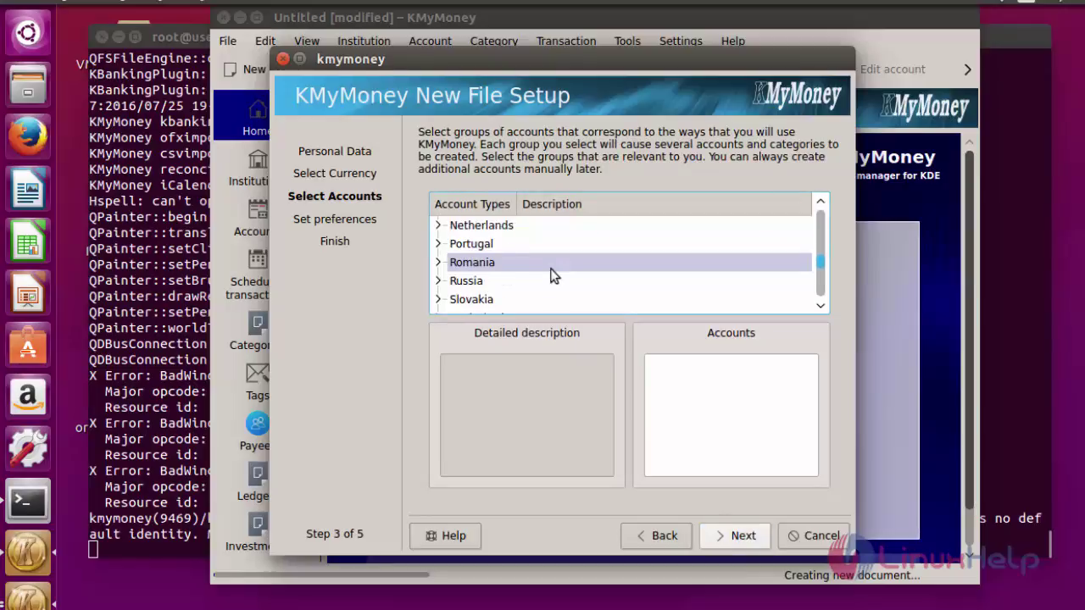
{"action": "scroll", "coordinate": [534, 272], "scroll_direction": "down", "scroll_amount": 1}
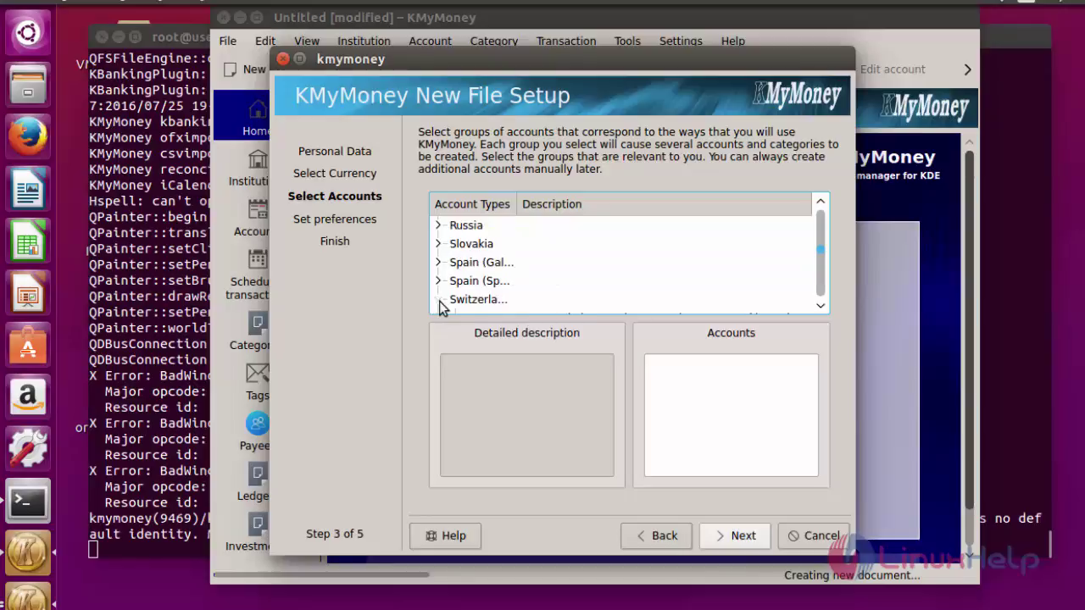
{"action": "double_click", "coordinate": [485, 297]}
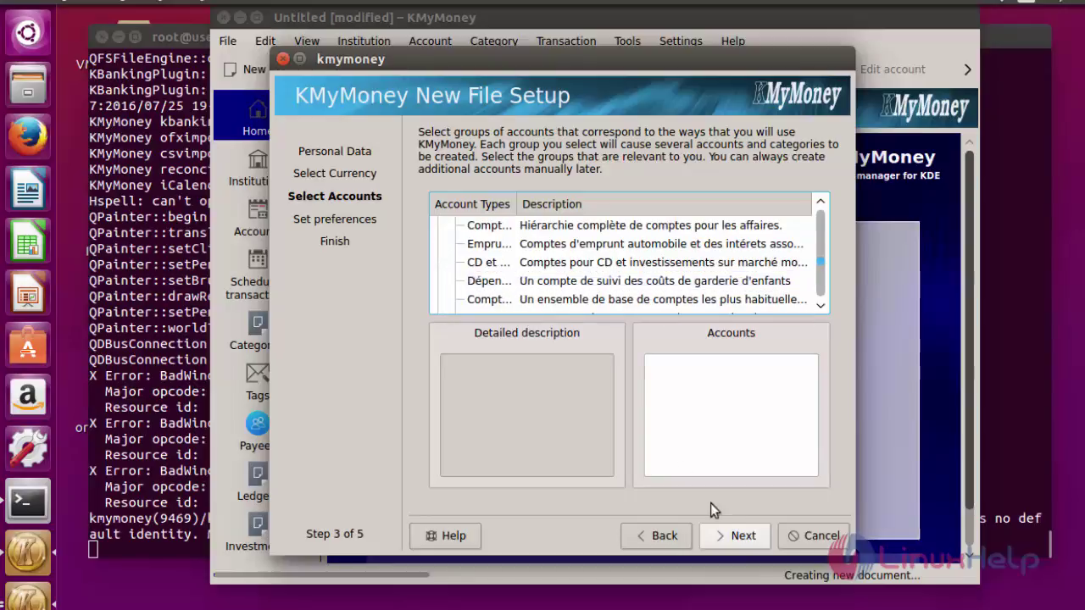
{"action": "left_click", "coordinate": [736, 539]}
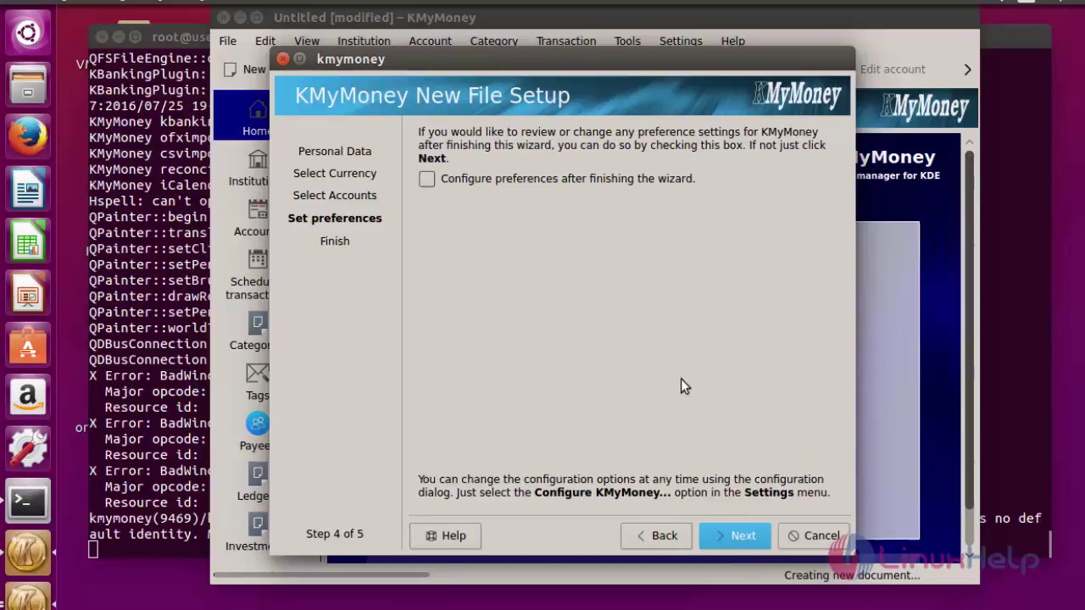
{"action": "left_click", "coordinate": [742, 536]}
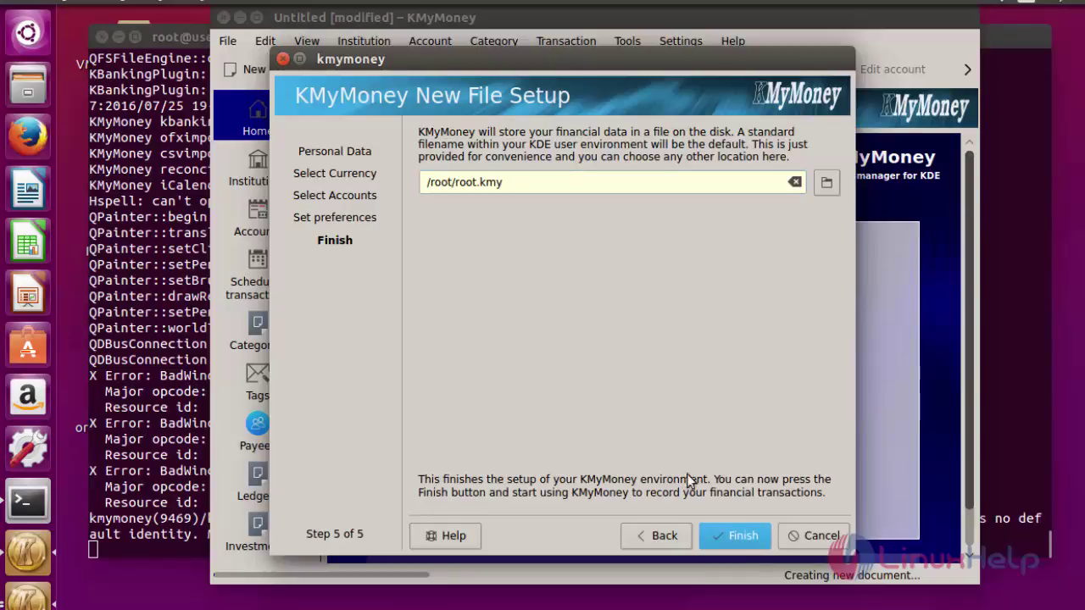
- Finish setup to create root.kmy and review Personal Account and net worth at Rs 10,000.00
{"action": "left_click", "coordinate": [745, 550]}
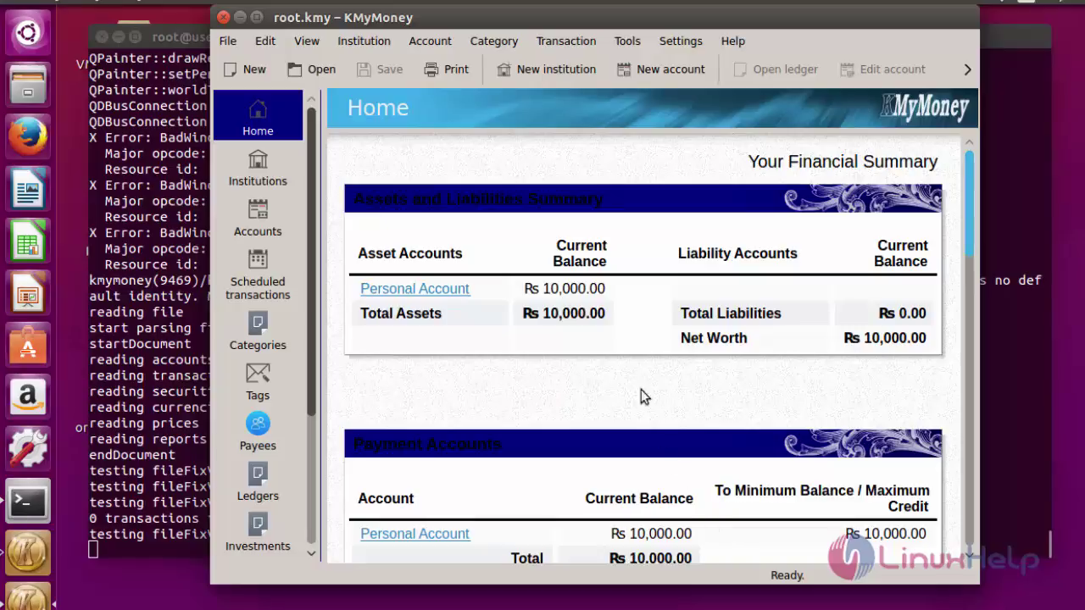
{"action": "scroll", "coordinate": [640, 382], "scroll_direction": "down", "scroll_amount": 1}
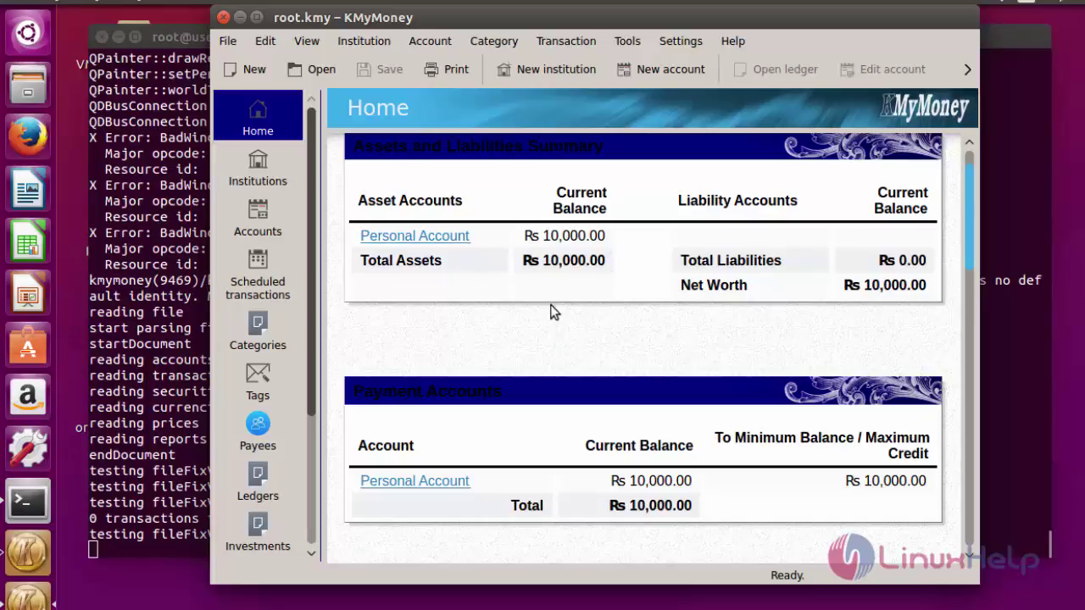
{"action": "scroll", "coordinate": [552, 310], "scroll_direction": "up", "scroll_amount": 1}
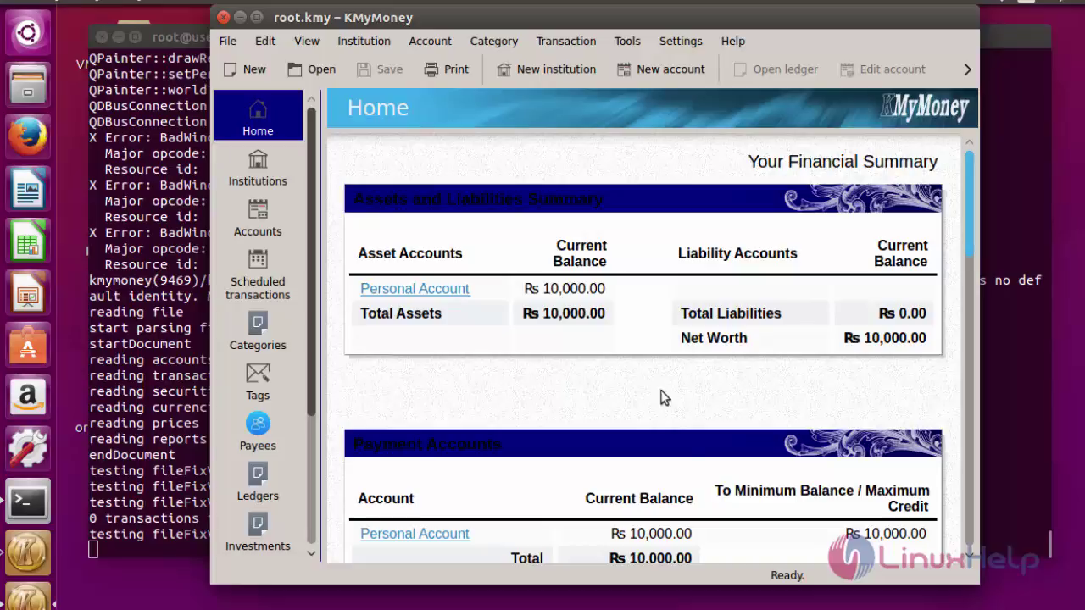
- Browse the Accounts list, then view scheduled transactions in Calendar View
{"action": "key", "text": "ctrl+7"}
{"action": "key", "text": "ctrl+3"}
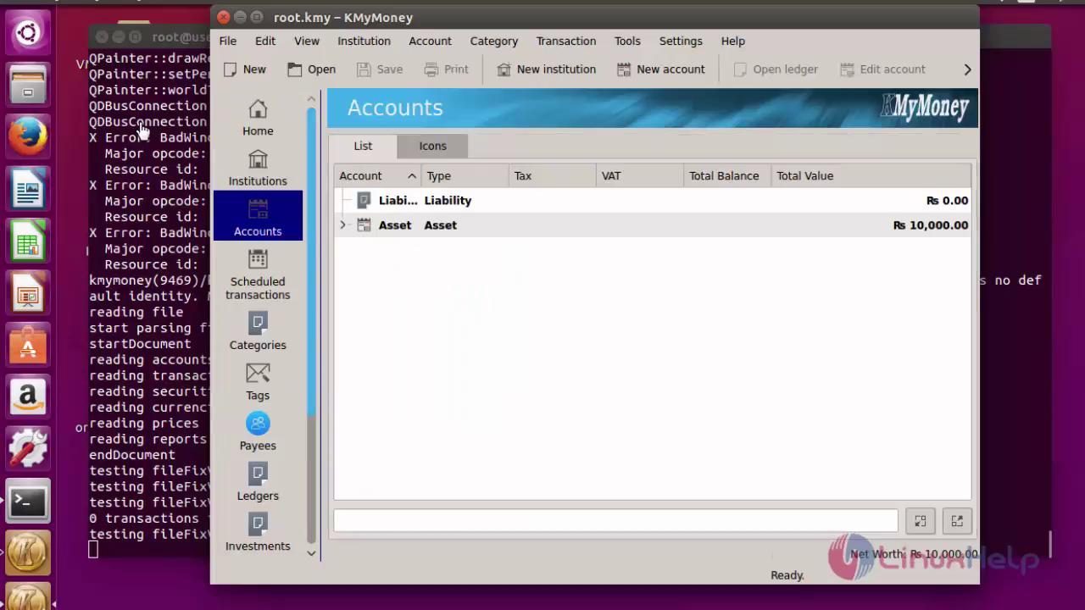
{"action": "left_click", "coordinate": [251, 271]}
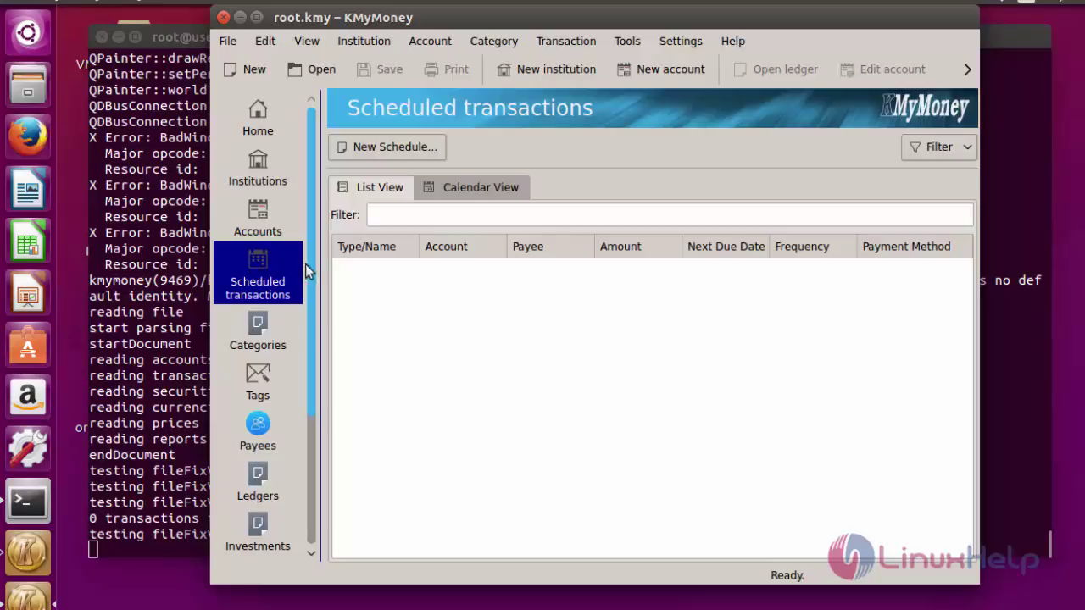
{"action": "left_click", "coordinate": [441, 190]}
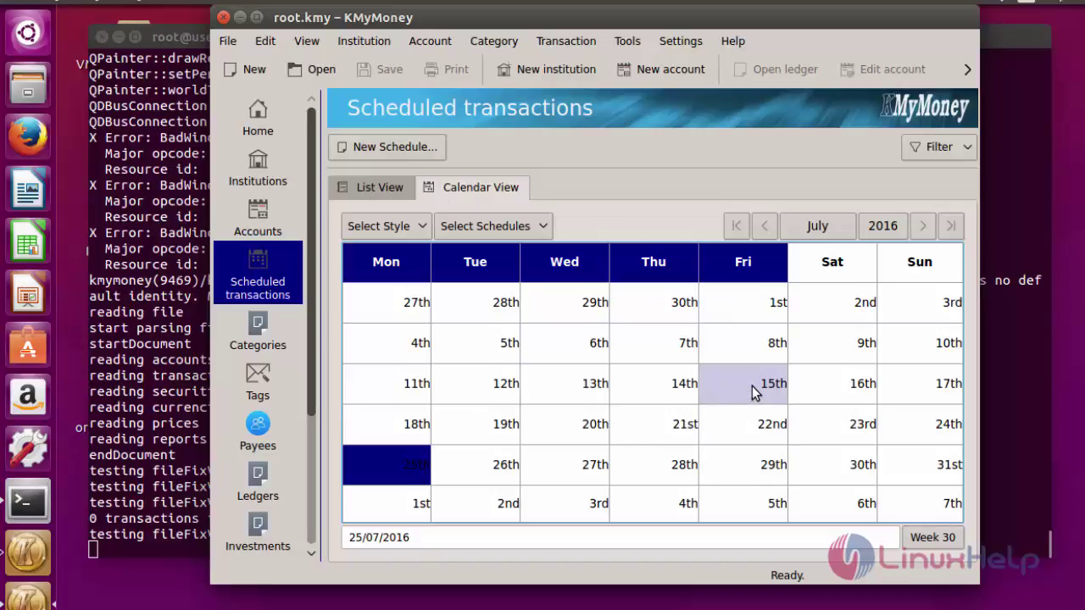
- Show the Payees page listing New Payee, scrolling down the sidebar
{"action": "left_click", "coordinate": [240, 439]}
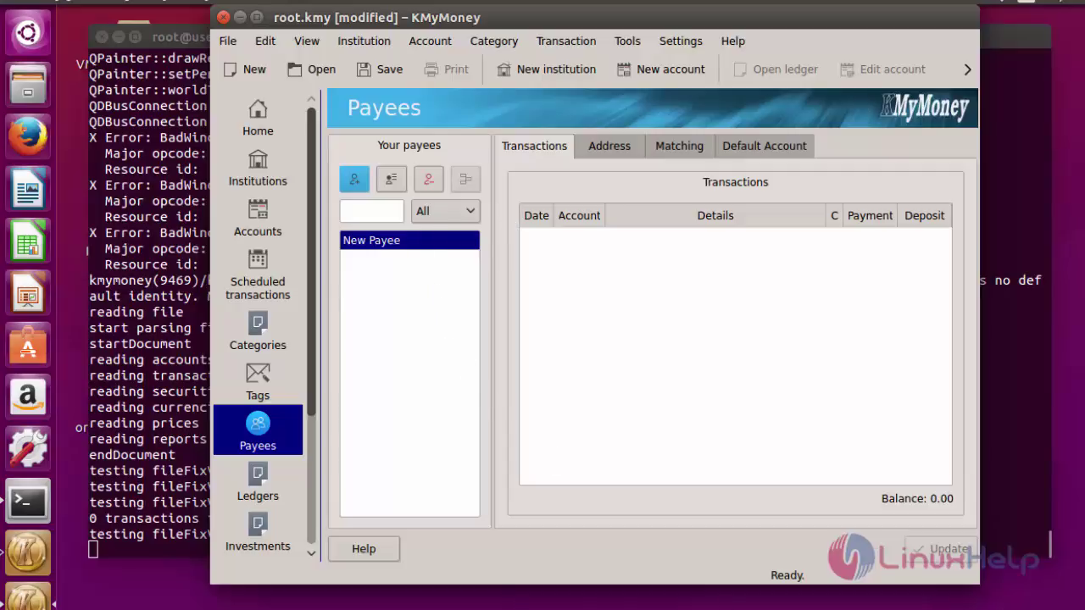
{"action": "scroll", "coordinate": [305, 550], "scroll_direction": "down", "scroll_amount": 2}
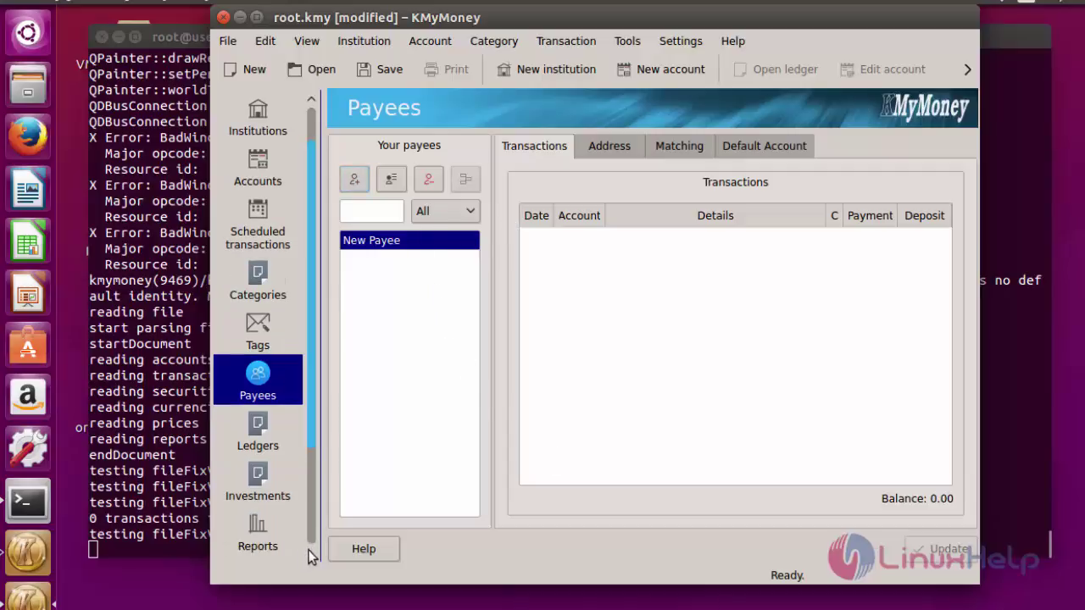
{"action": "scroll", "coordinate": [313, 552], "scroll_direction": "down", "scroll_amount": 1}
{"action": "scroll", "coordinate": [313, 553], "scroll_direction": "down", "scroll_amount": 1}
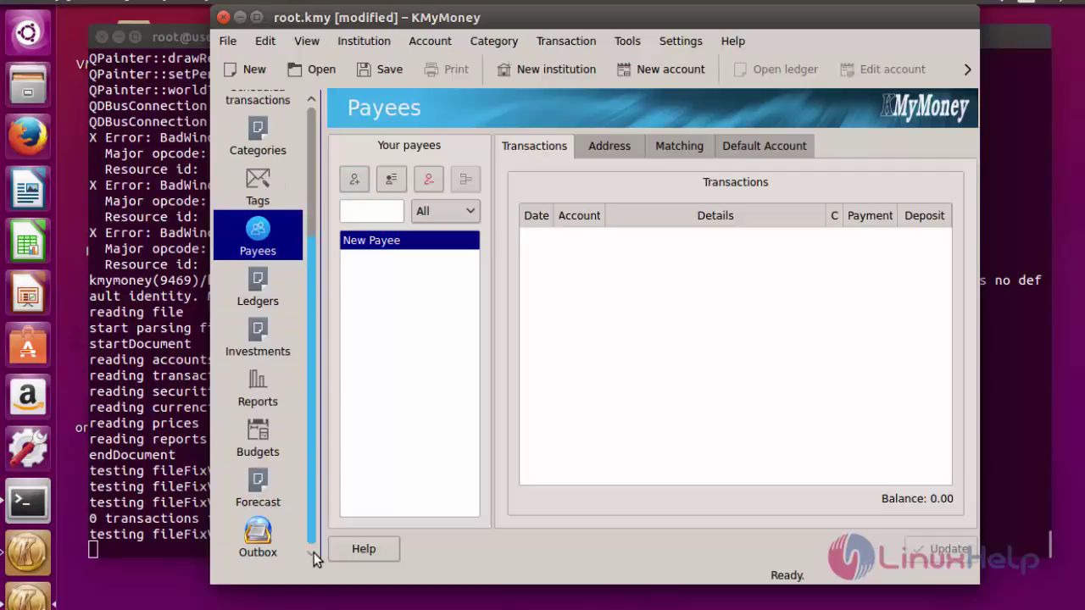